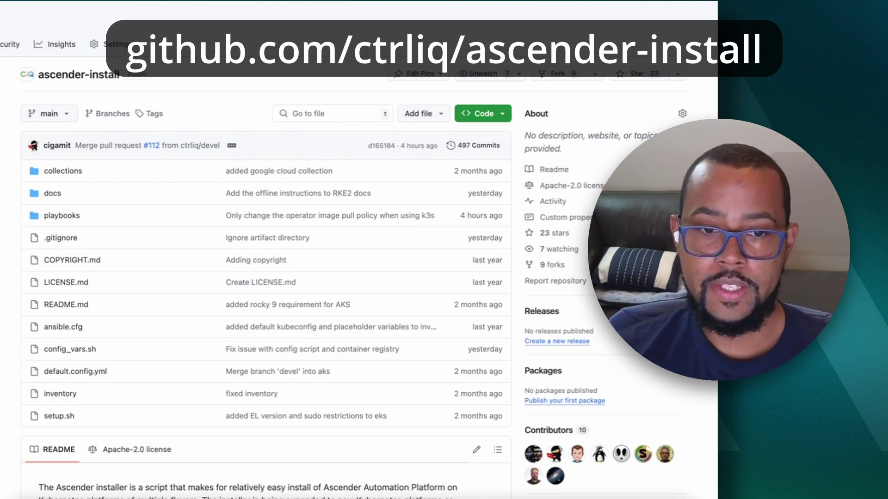
Step: Follow the README's 'Instructions by Kubernetes Platform' link to the GKE installer doc
scroll(266, 277, "down", 5)
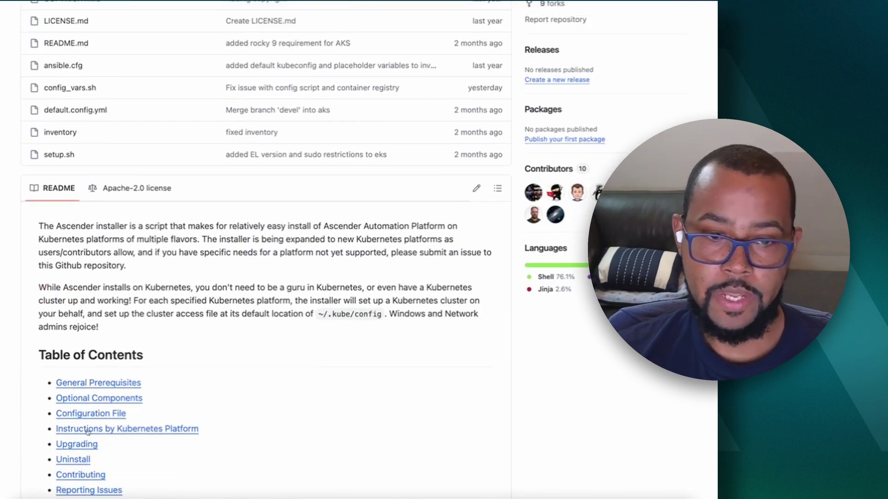
left_click(88, 430)
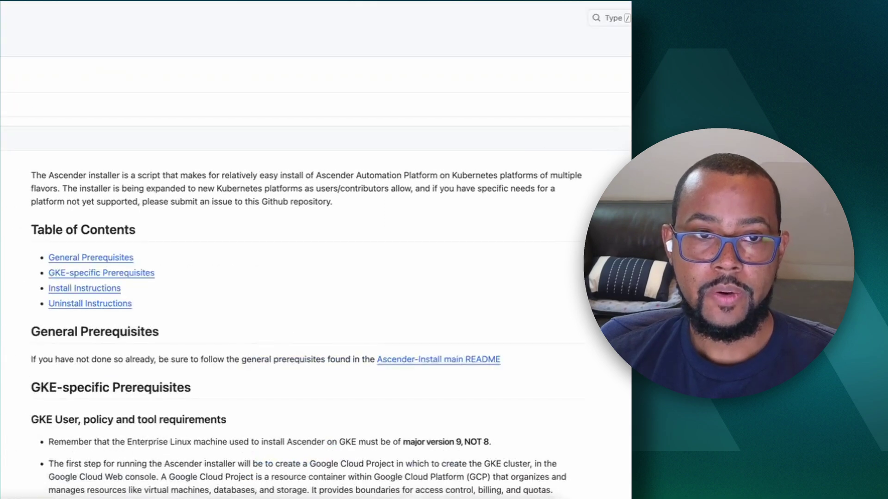
Step: Scroll the GKE doc to its prerequisites, including the Enterprise Linux 9 machine requirement
scroll(316, 250, "down", 1)
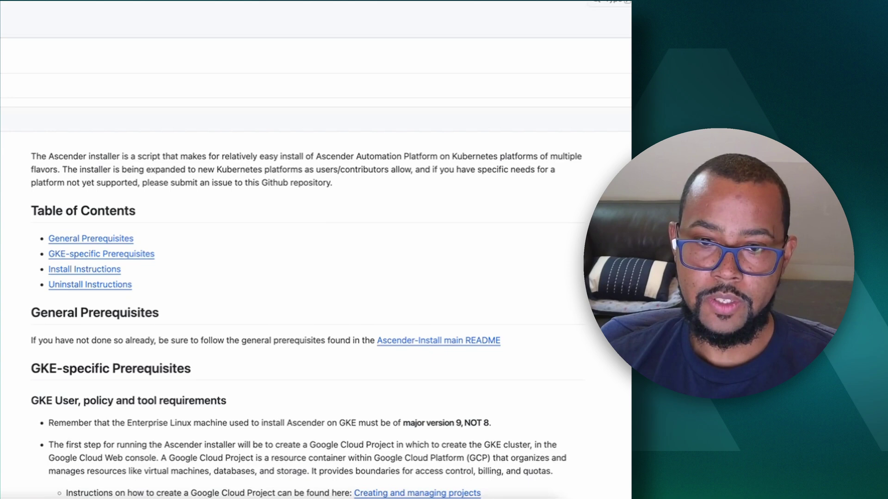
scroll(316, 264, "down", 1)
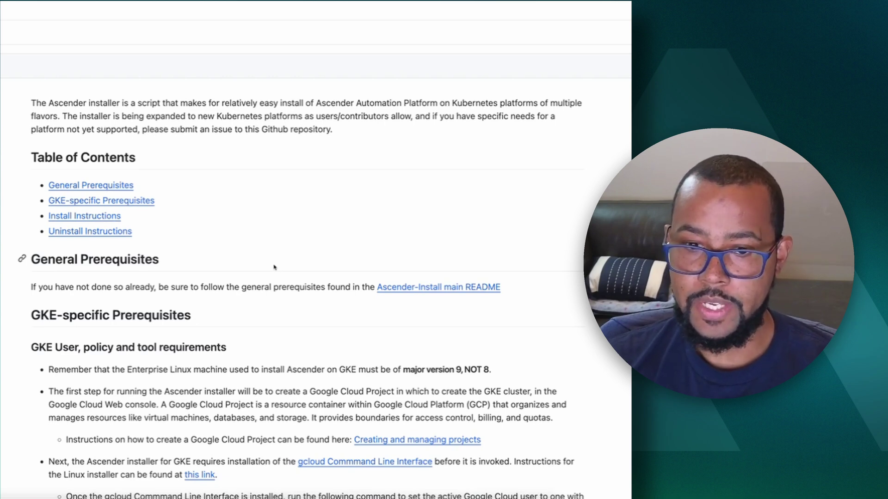
scroll(287, 306, "down", 1)
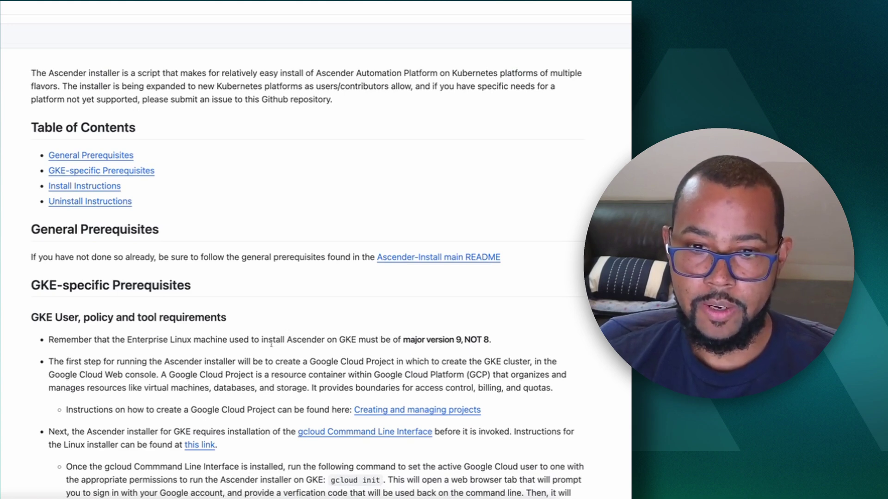
Step: Scroll to the gcloud init, application-default login and components update setup steps
scroll(265, 363, "down", 3)
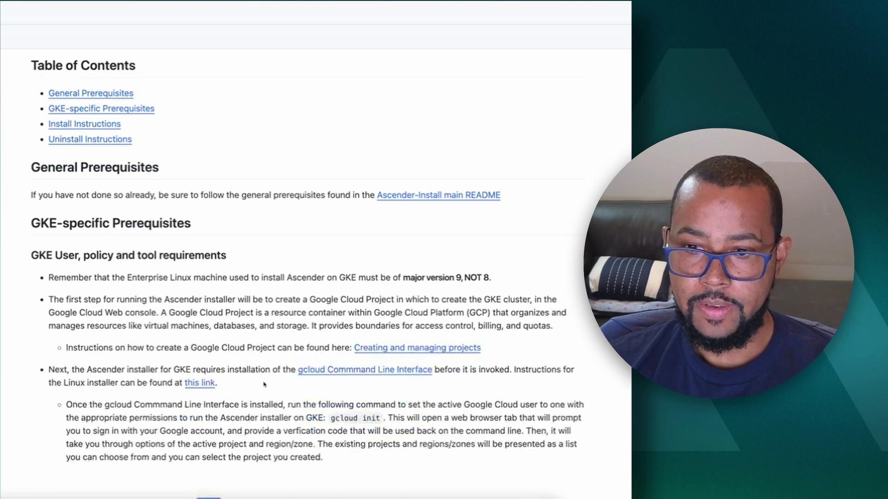
scroll(265, 384, "down", 3)
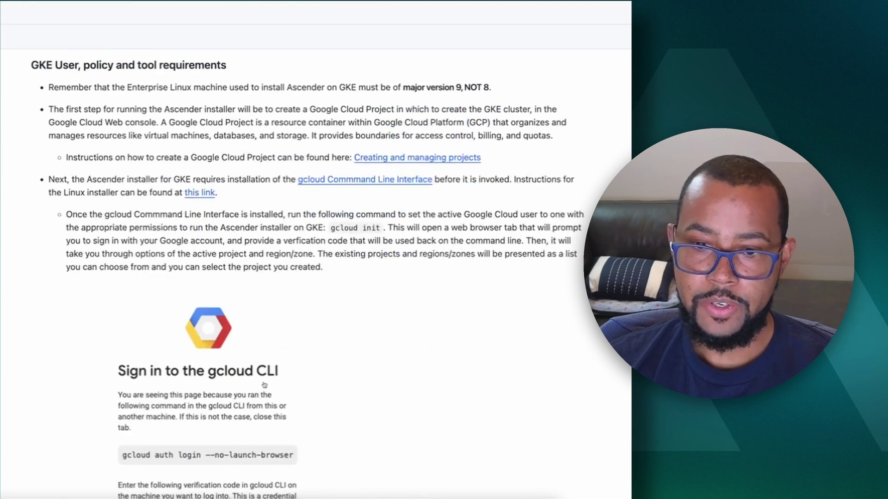
scroll(253, 395, "down", 1)
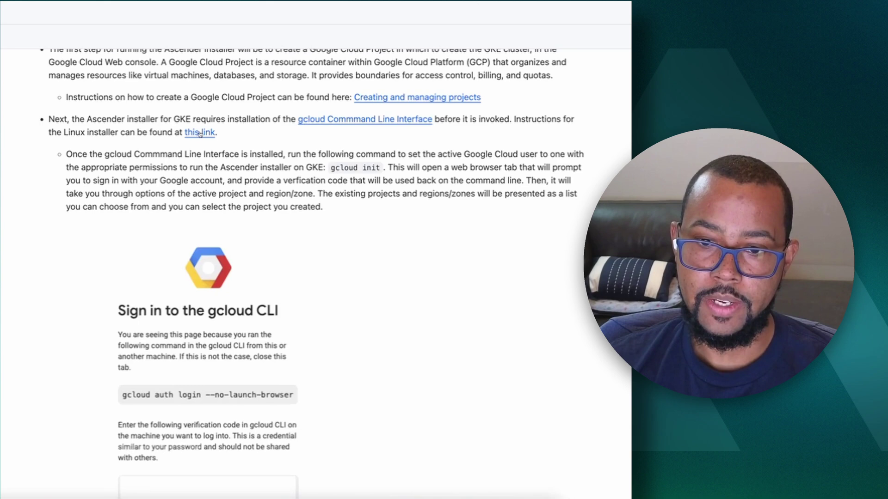
scroll(225, 360, "down", 1)
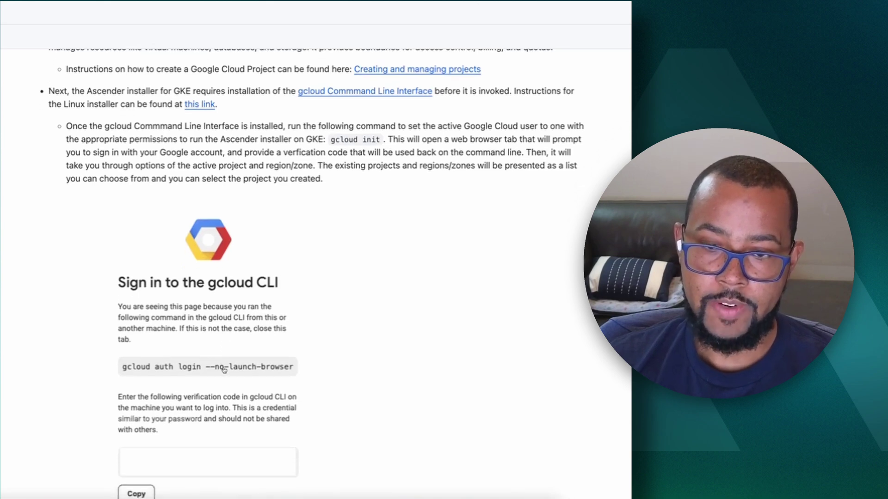
scroll(223, 370, "down", 1)
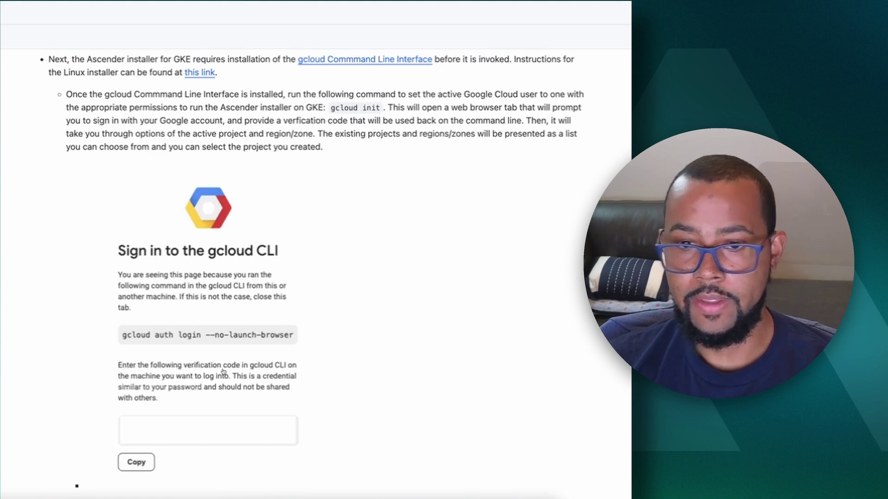
scroll(222, 374, "down", 4)
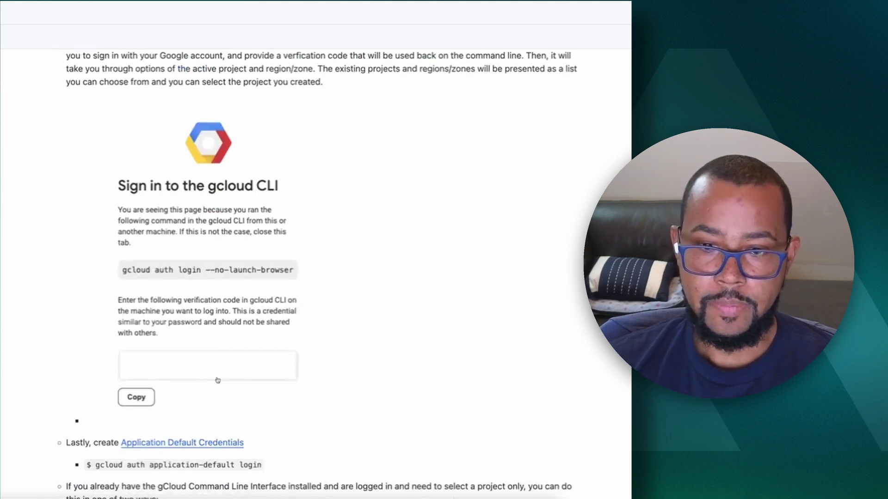
scroll(217, 380, "down", 2)
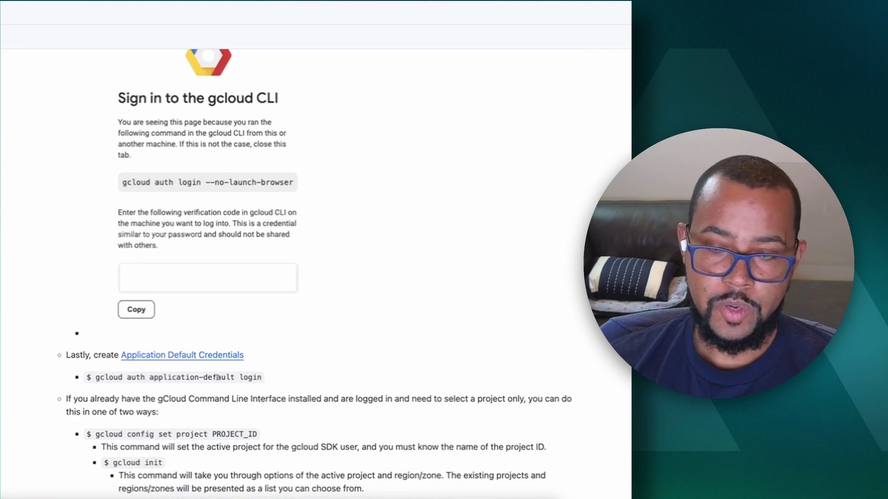
scroll(216, 377, "down", 3)
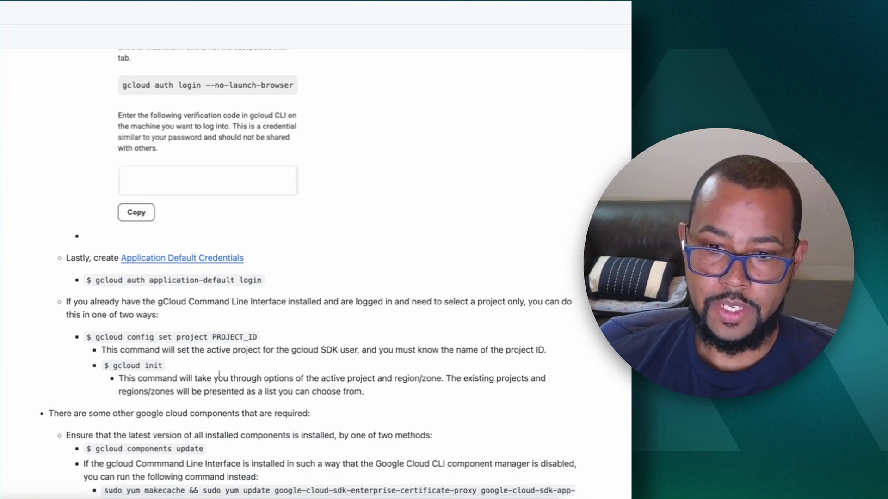
Step: Scroll to the Cloud DNS and Kubernetes Engine API requirements and the hosted zone example
scroll(219, 373, "down", 6)
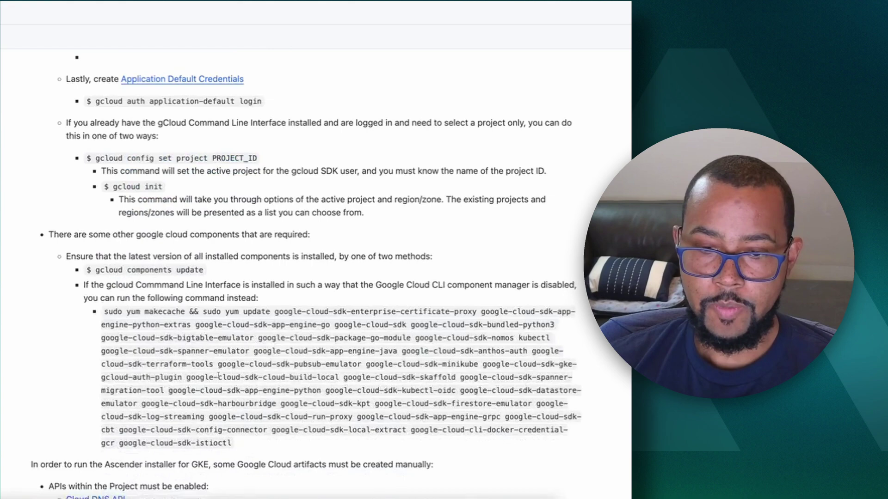
scroll(219, 379, "down", 2)
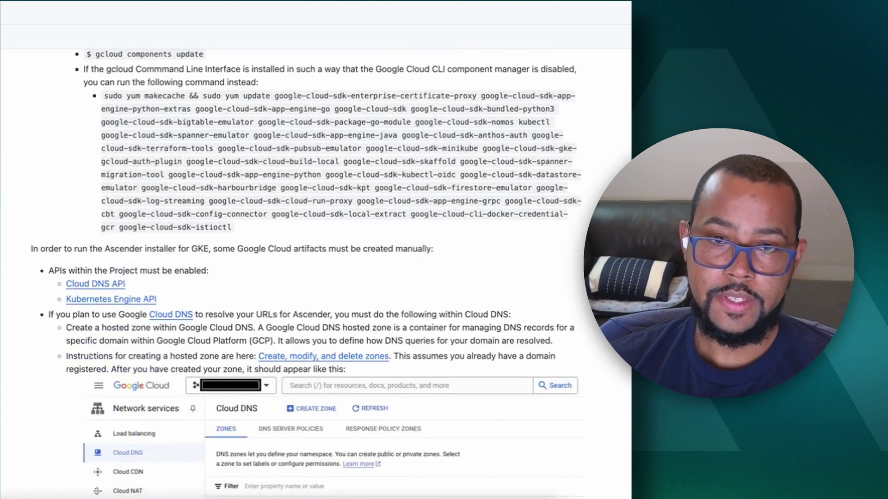
scroll(9, 366, "down", 3)
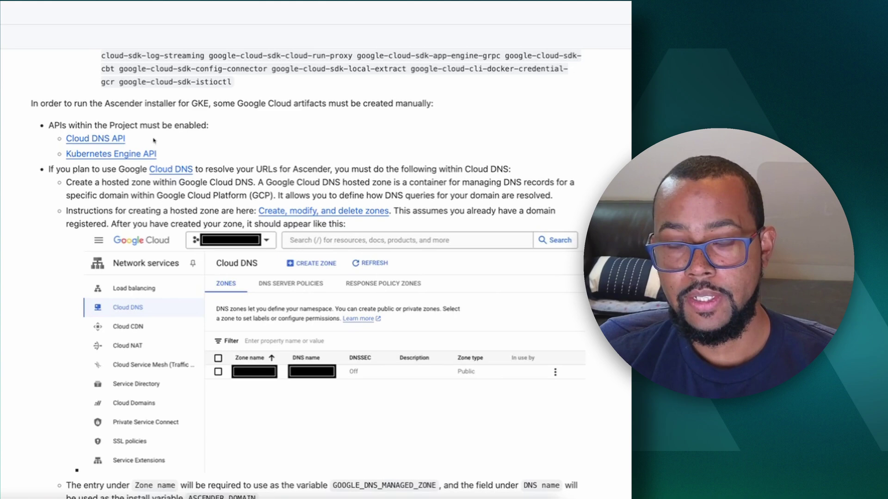
Step: Scroll to the Install Instructions and the ascender-install git clone command
scroll(114, 234, "down", 1)
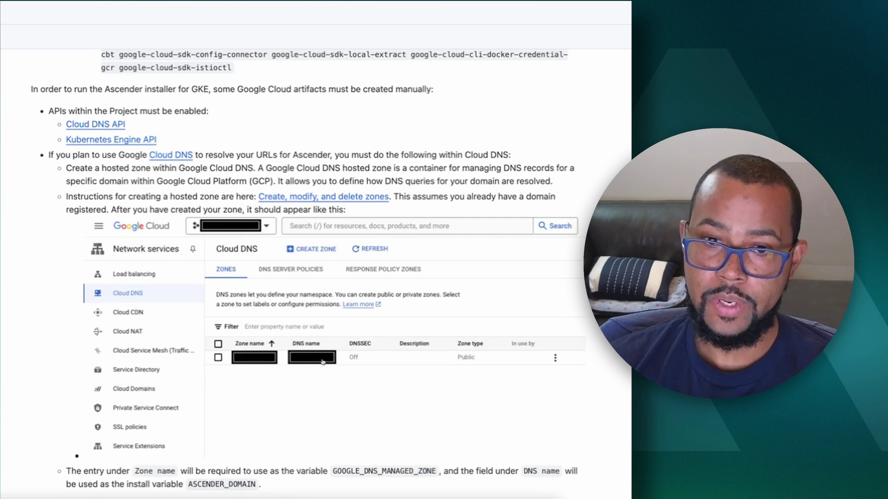
scroll(321, 369, "down", 1)
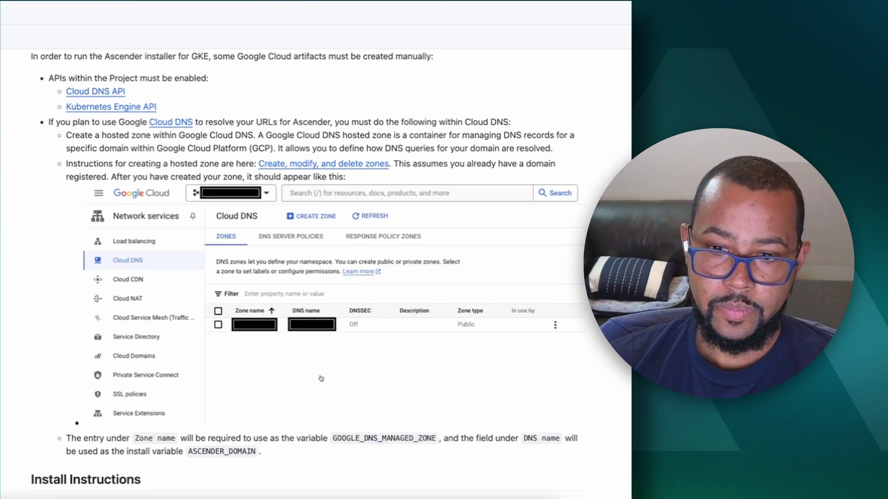
scroll(321, 379, "down", 5)
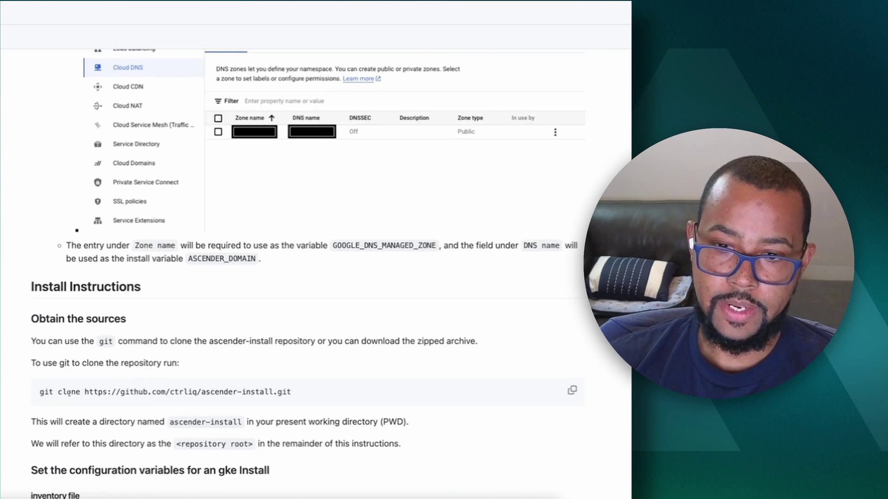
Step: Review the install steps, highlighting the /docs/gke/gke.inventory path and the config_vars.sh script
scroll(68, 393, "down", 4)
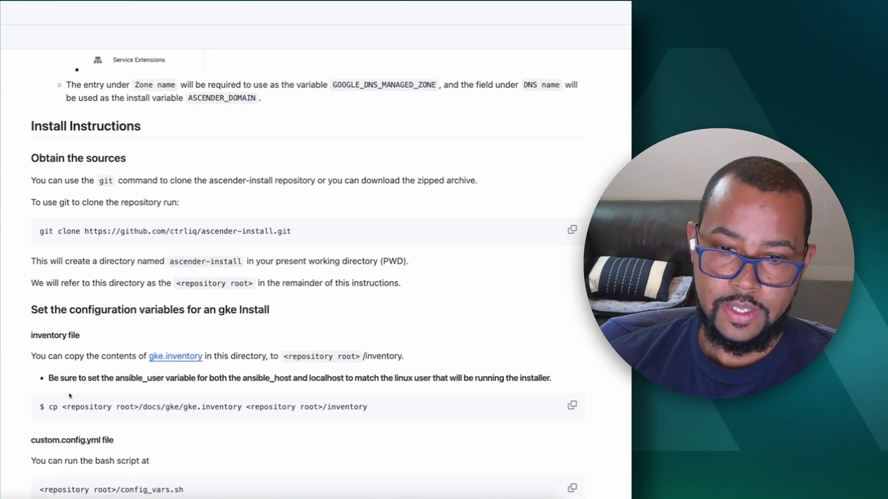
scroll(70, 396, "down", 1)
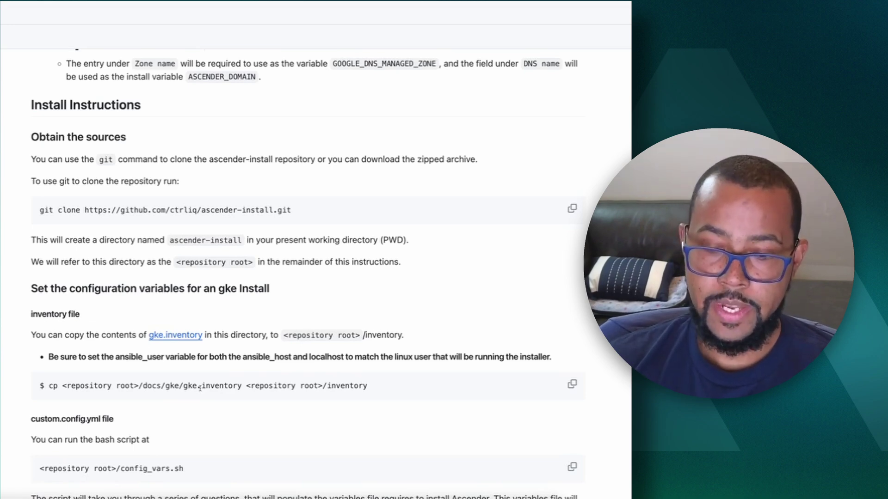
left_click_drag(241, 387, 137, 389)
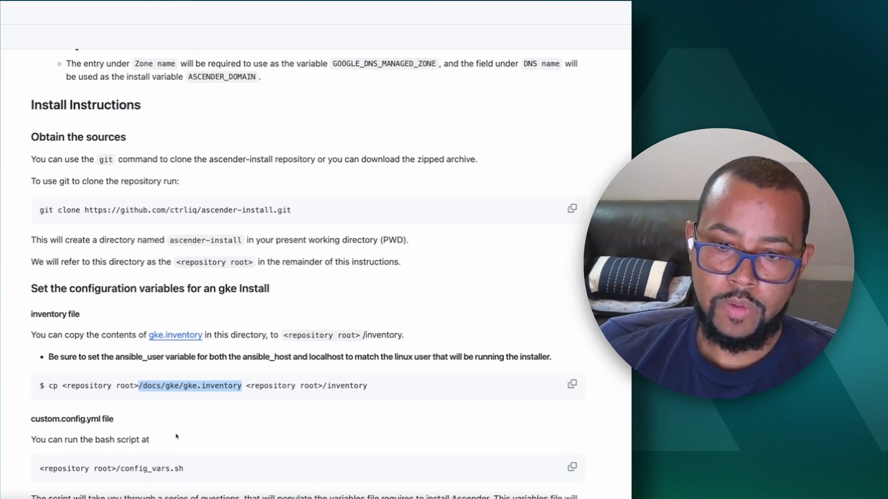
scroll(268, 416, "down", 1)
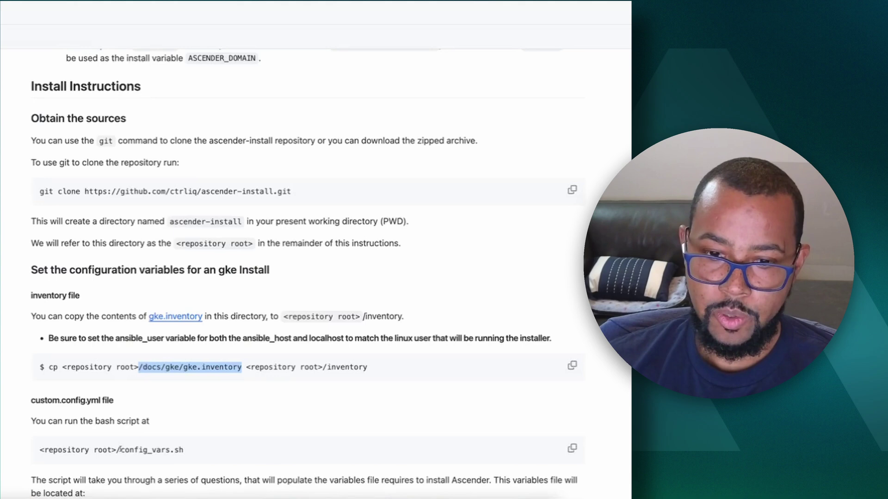
left_click_drag(119, 450, 131, 450)
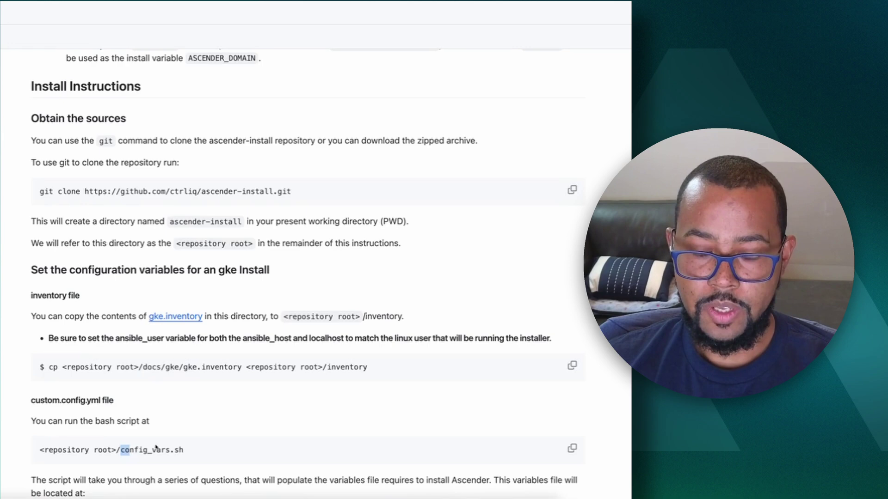
scroll(181, 449, "down", 1)
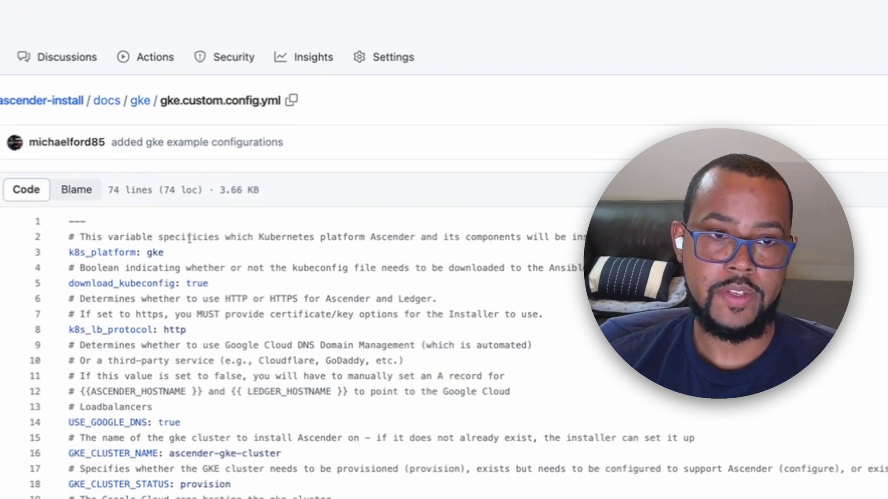
Step: Read through gke.custom.config.yml: provision status, e2-medium nodes, 3 workers, 100 GB volumes
scroll(189, 239, "down", 1)
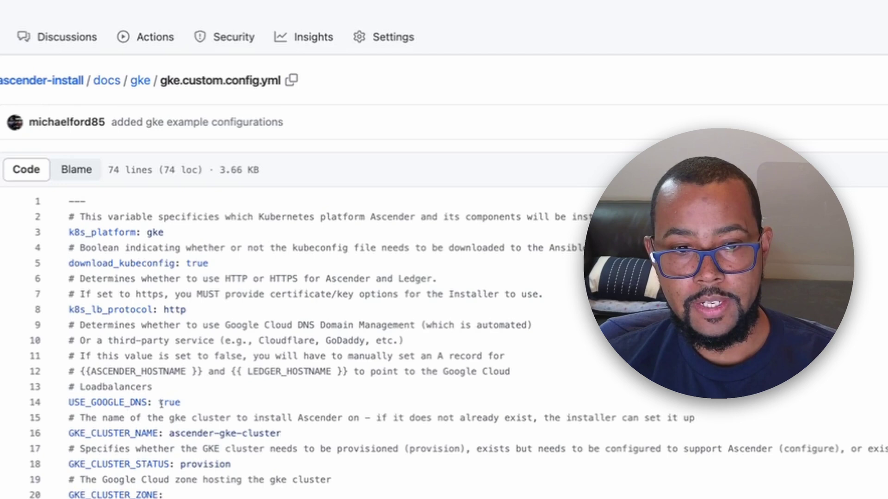
scroll(171, 459, "down", 1)
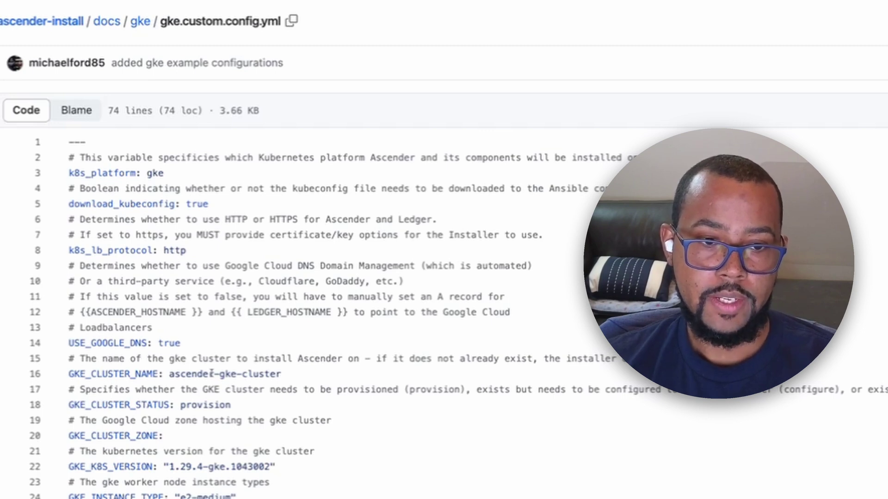
scroll(213, 416, "down", 2)
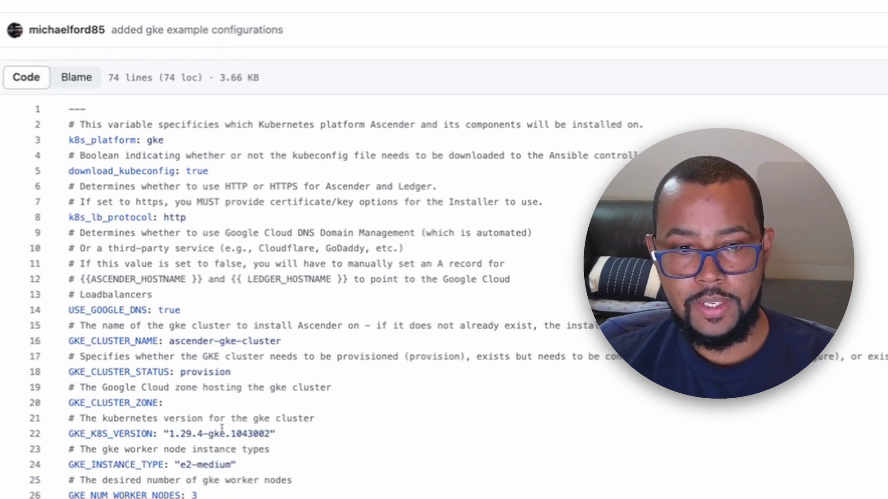
scroll(221, 428, "down", 5)
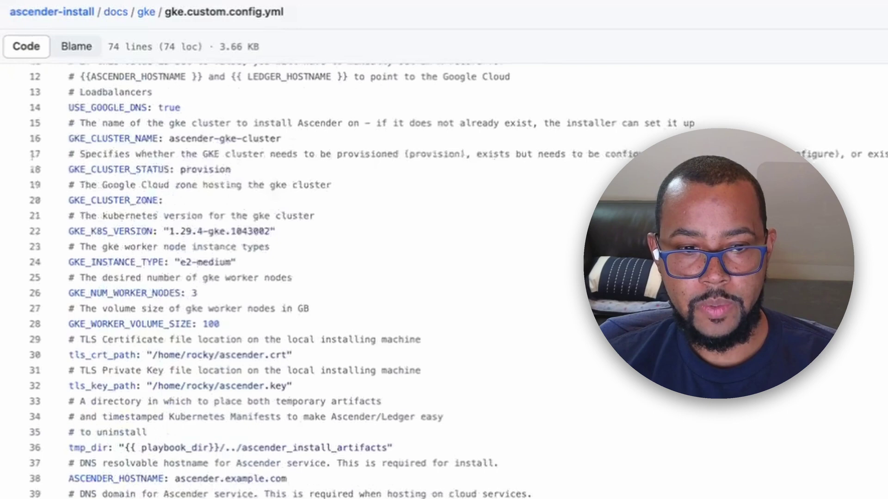
scroll(209, 481, "down", 3)
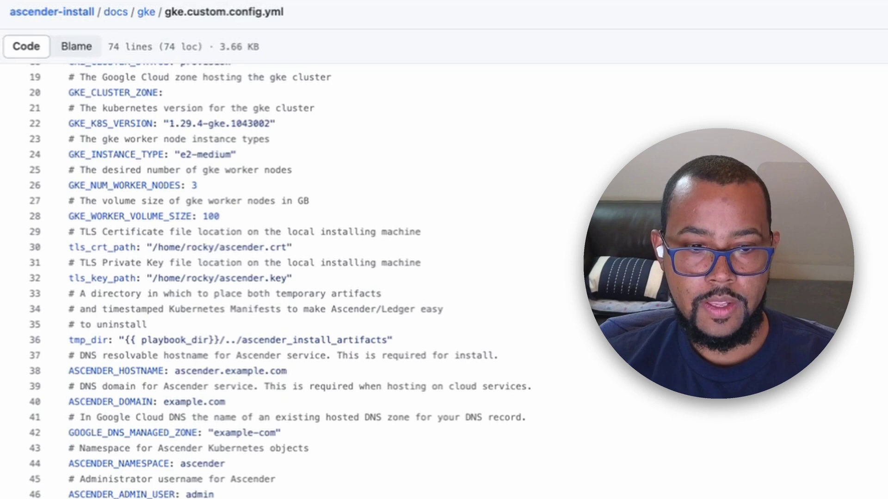
scroll(280, 281, "down", 3)
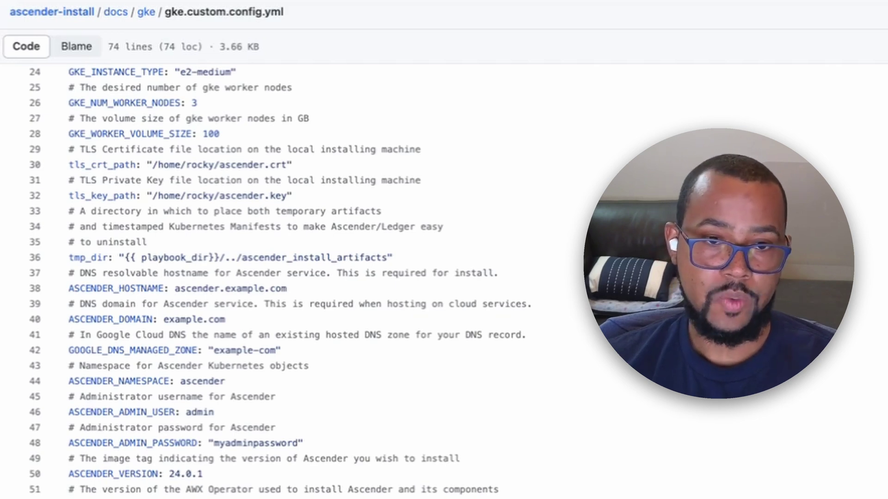
Step: Scroll back up to the custom.config.yml section of the install instructions
scroll(280, 281, "up", 1)
scroll(280, 280, "up", 1)
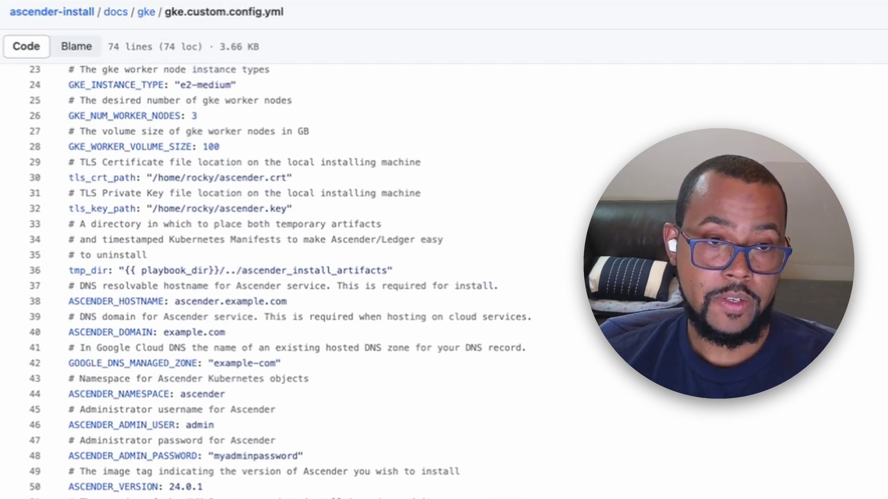
scroll(280, 281, "up", 1)
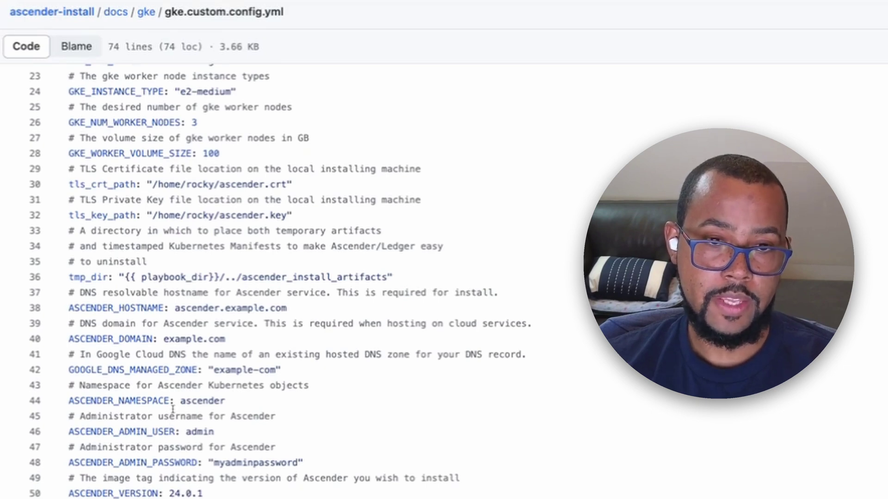
scroll(172, 411, "up", 3)
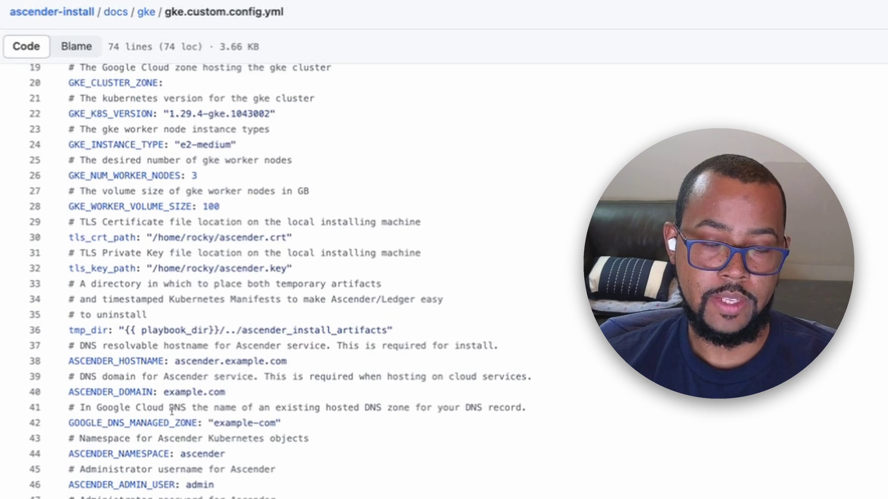
scroll(172, 411, "up", 1)
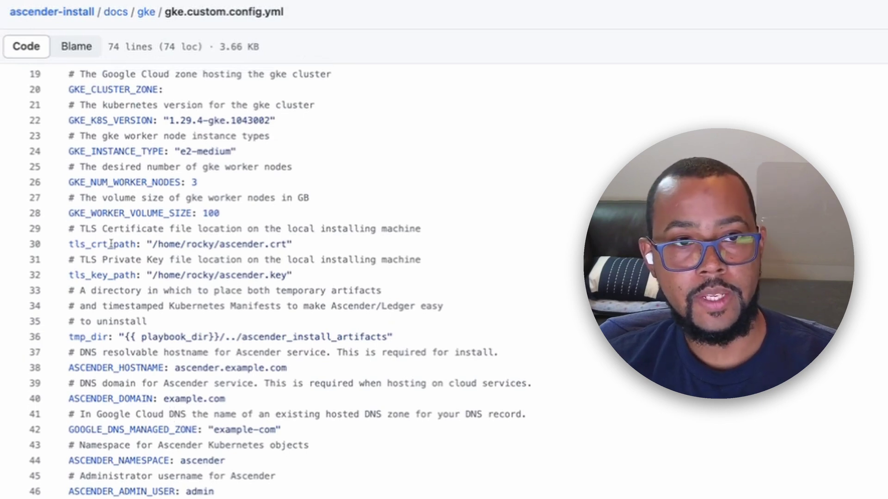
scroll(157, 257, "up", 5)
scroll(157, 258, "up", 1)
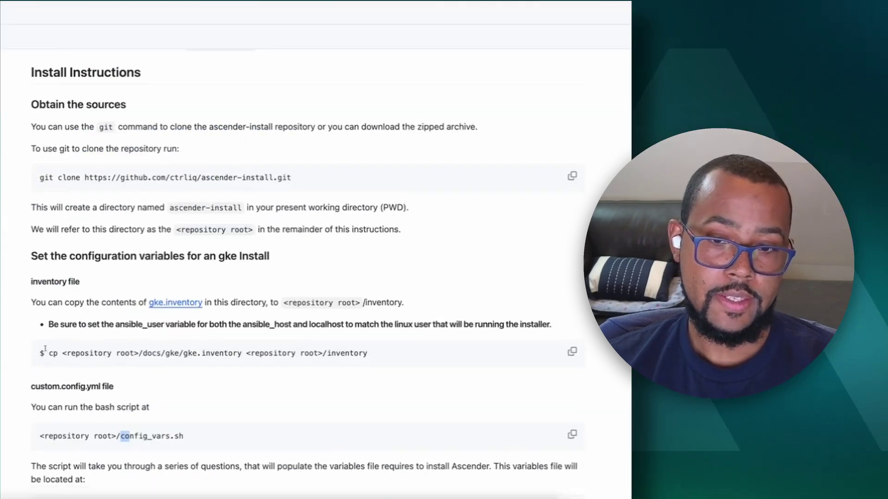
Step: Read down to 'Run the setup script', then switch to the terminal's install log
scroll(48, 360, "down", 3)
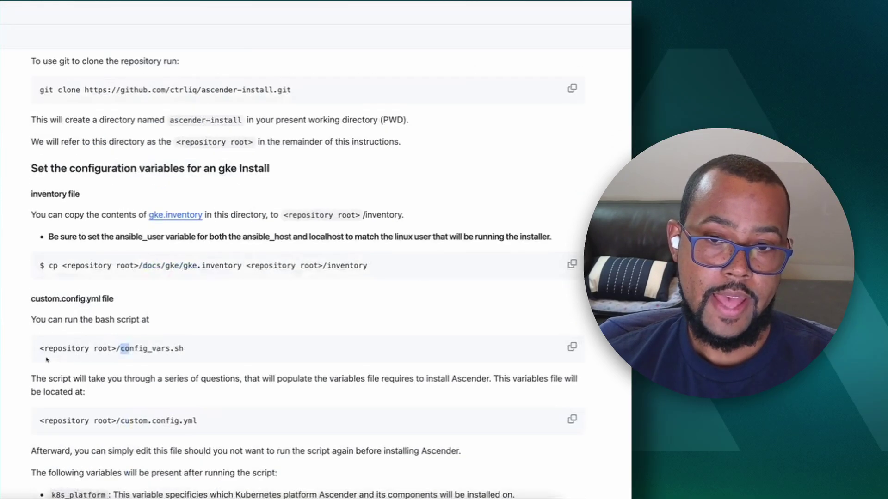
scroll(48, 360, "down", 10)
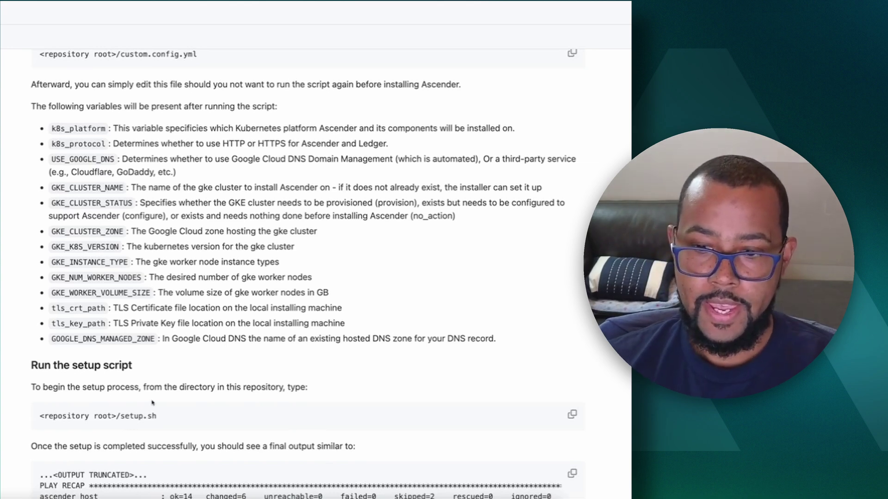
scroll(153, 403, "down", 3)
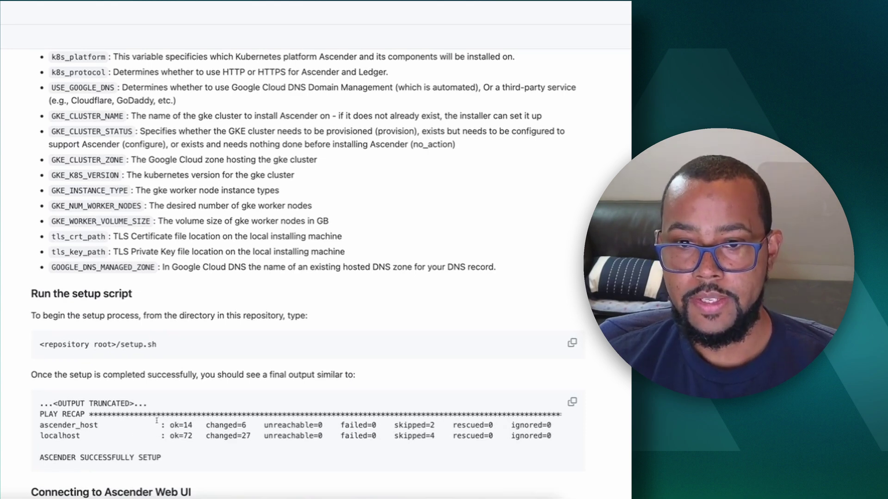
key("super+Tab")
key("super+Tab")
key("super+Tab")
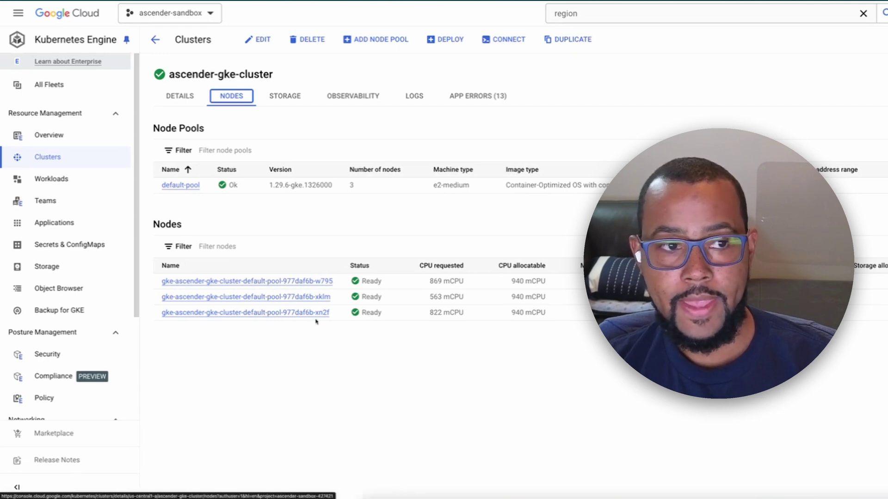
Step: View ascender-gke-cluster's Workloads, then switch to the terminal listing the ascender pods
left_click(76, 180)
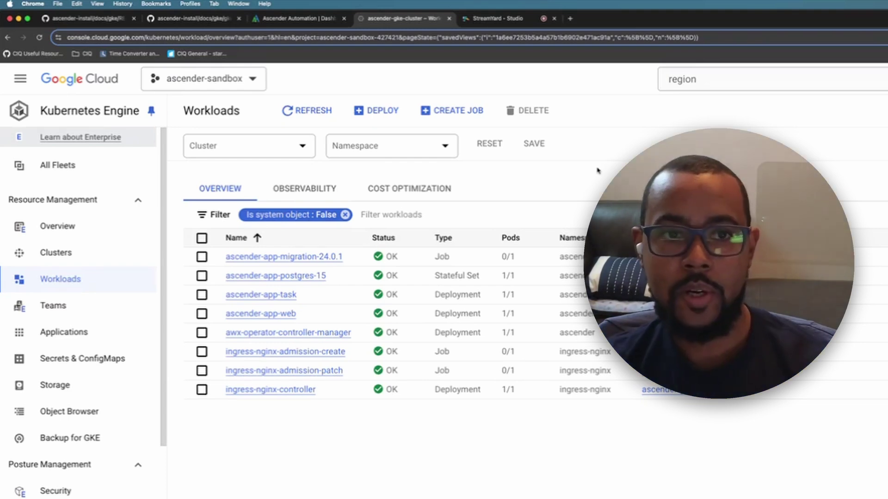
key("super+Tab")
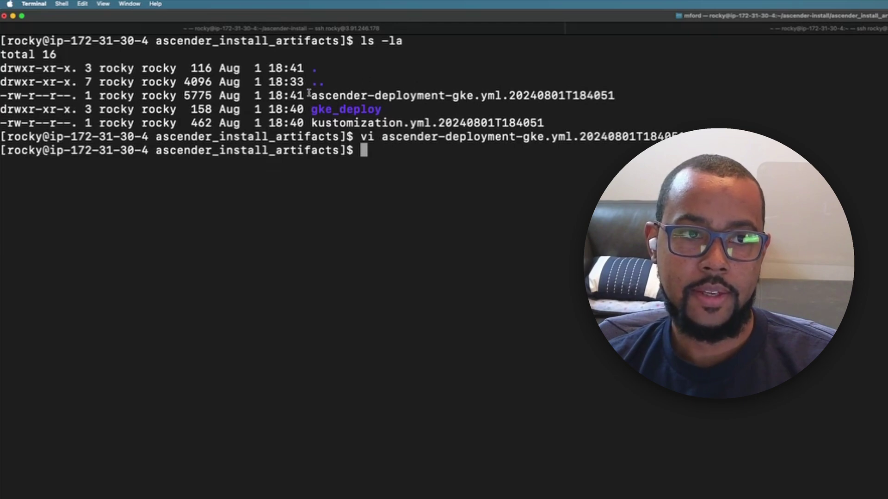
Step: Highlight the ascender_install_artifacts directory and the ascender-deployment-gke.yml.20240801T184051 file
left_click_drag(156, 41, 335, 41)
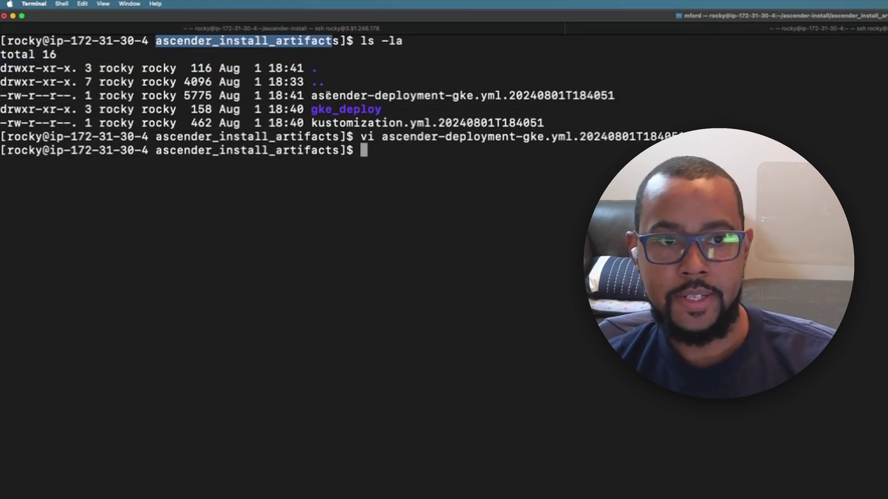
left_click_drag(311, 95, 489, 98)
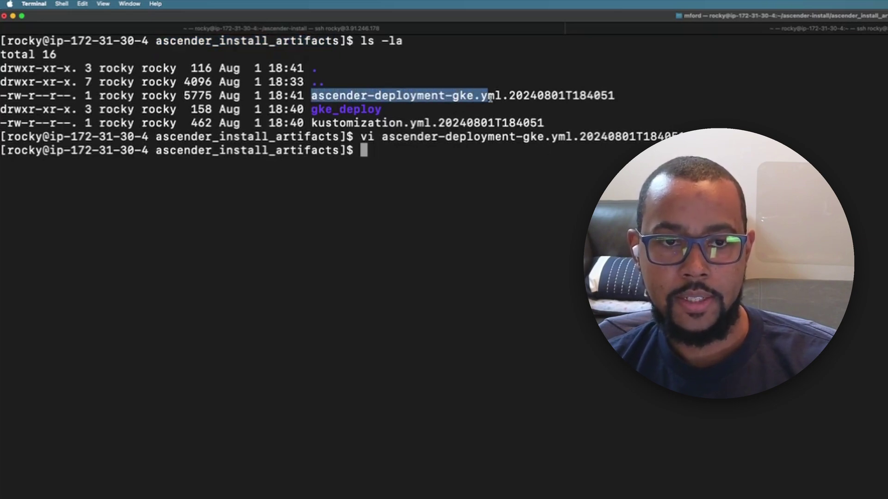